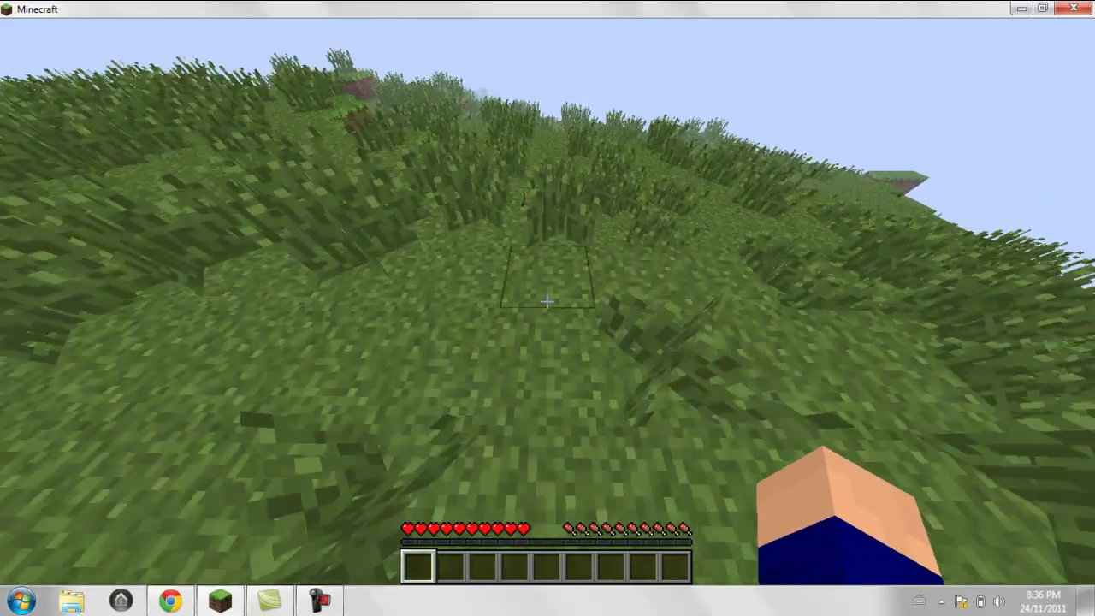
key("w")
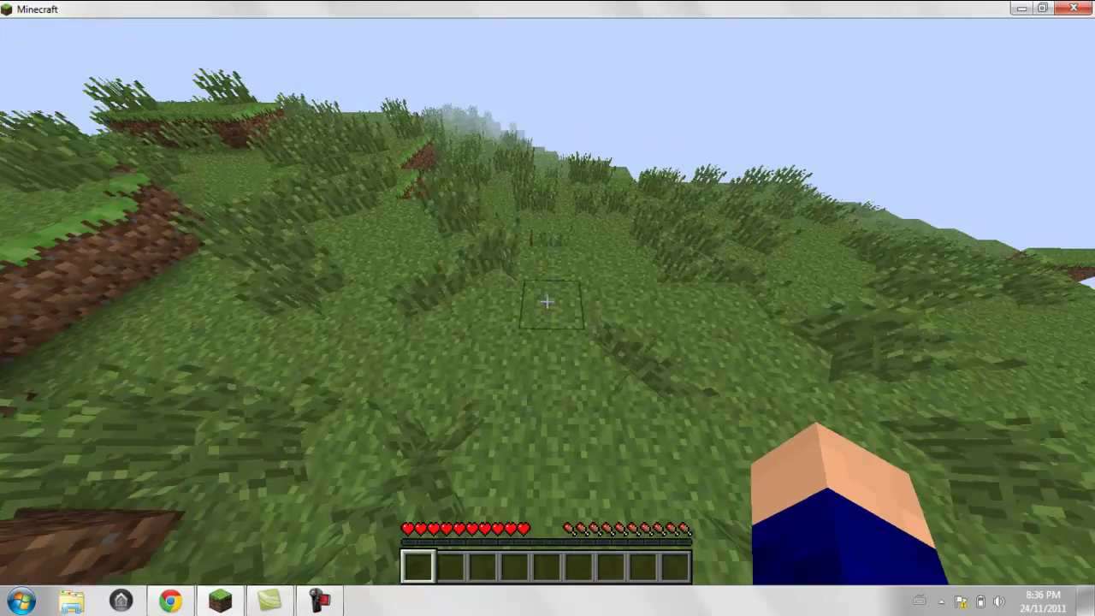
key("w")
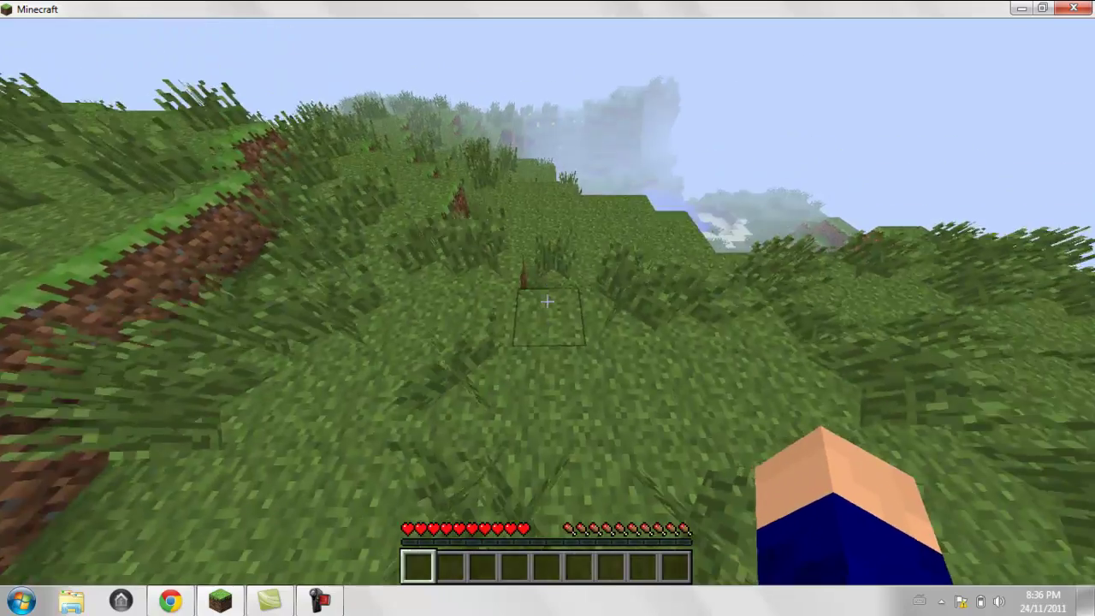
key("w")
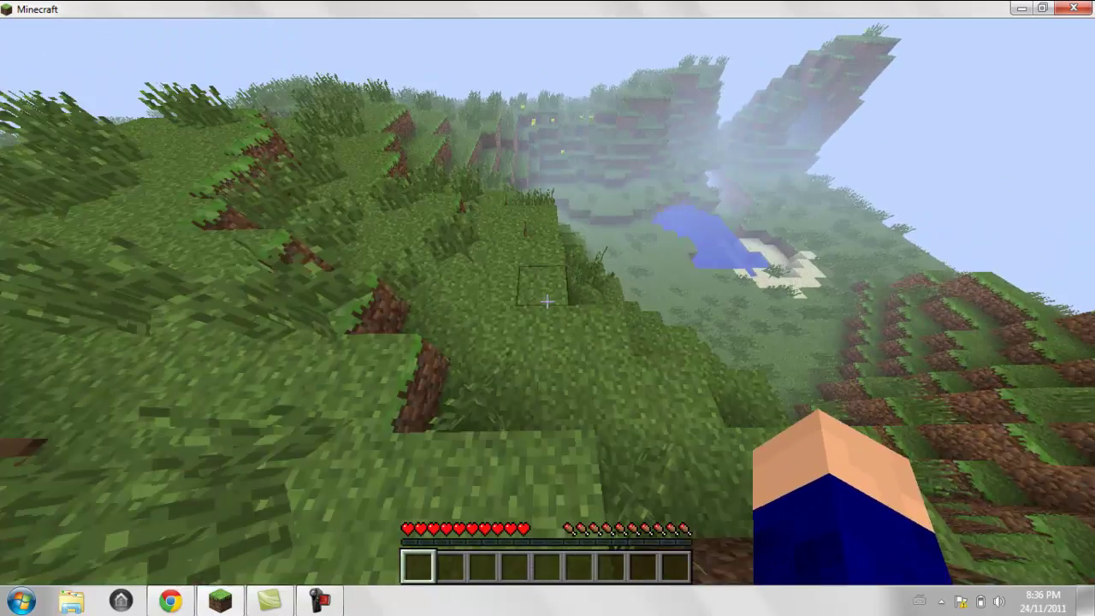
key("w")
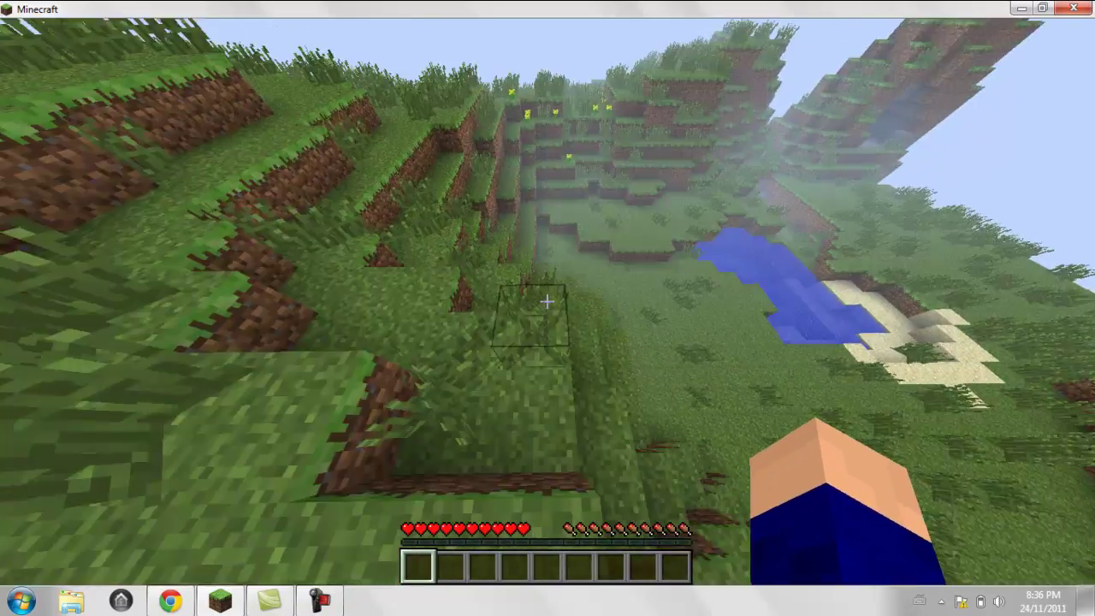
key("w")
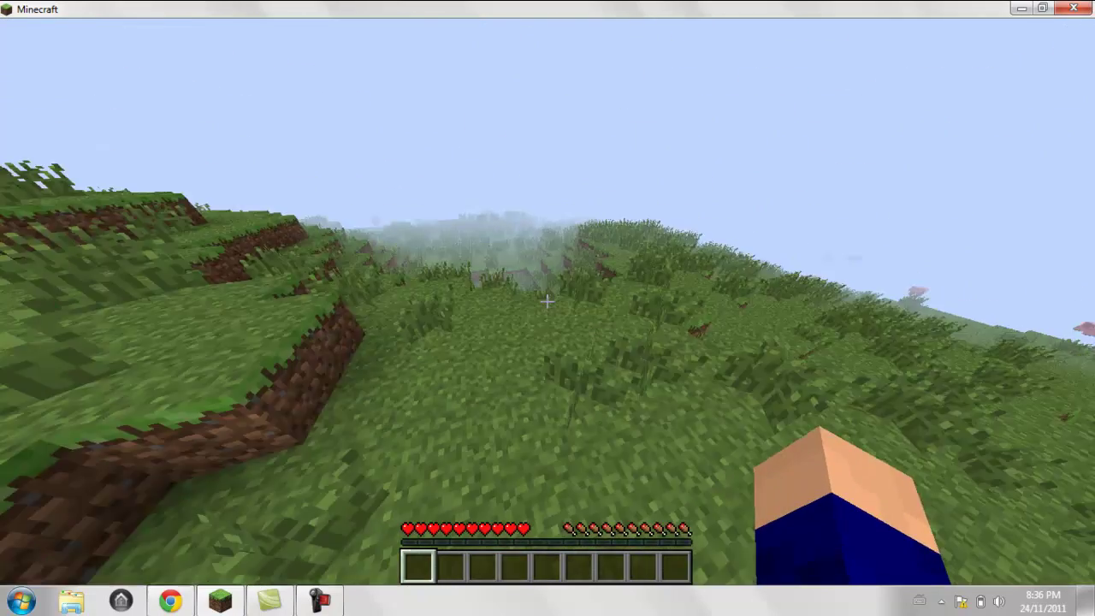
key("w")
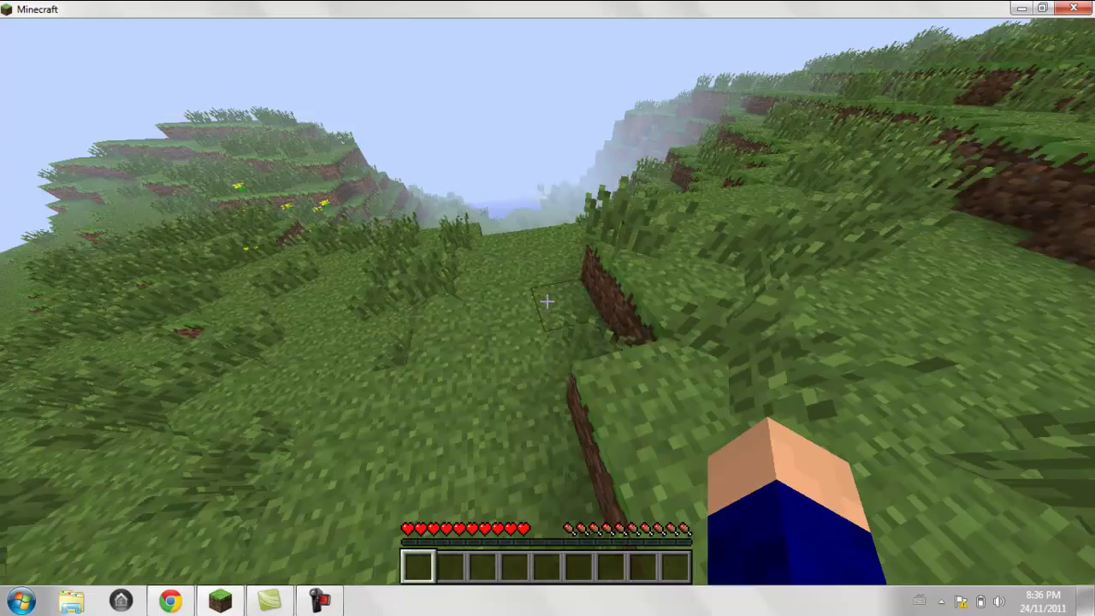
key("w")
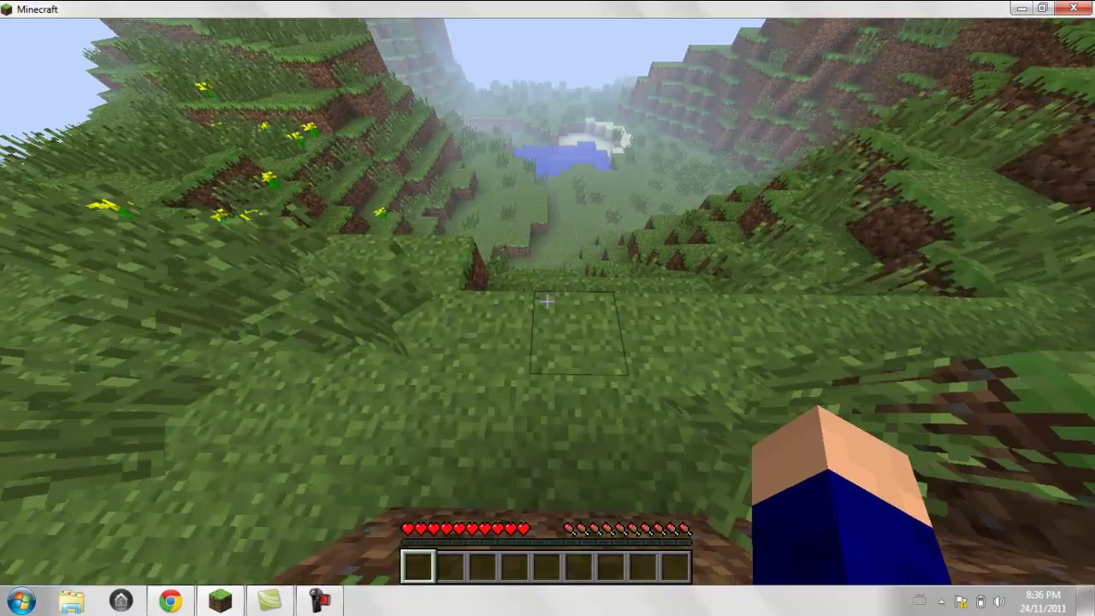
key("w")
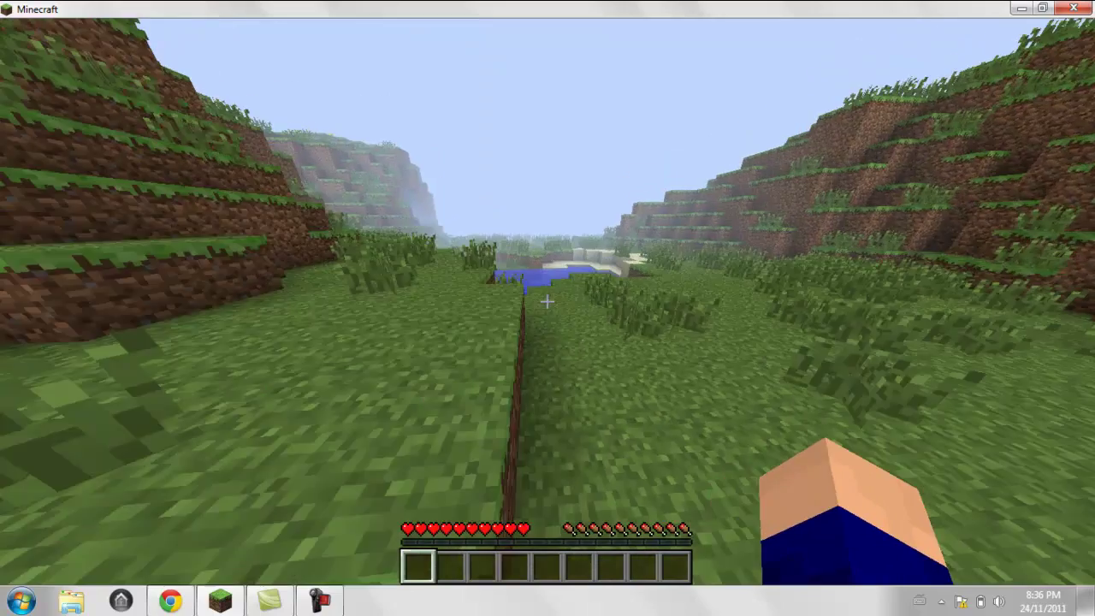
key("w")
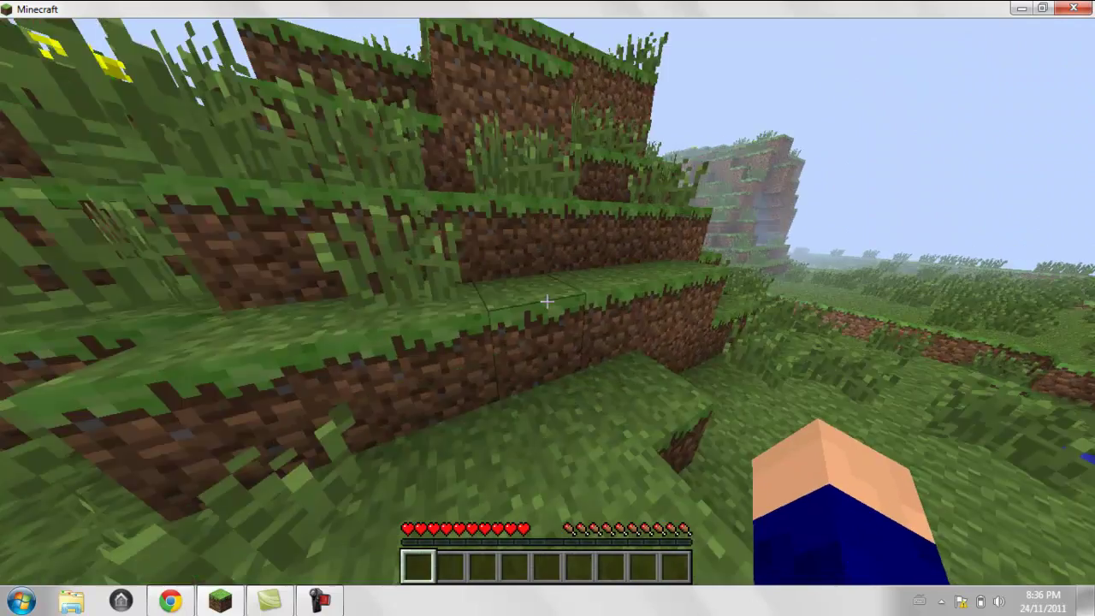
key("w")
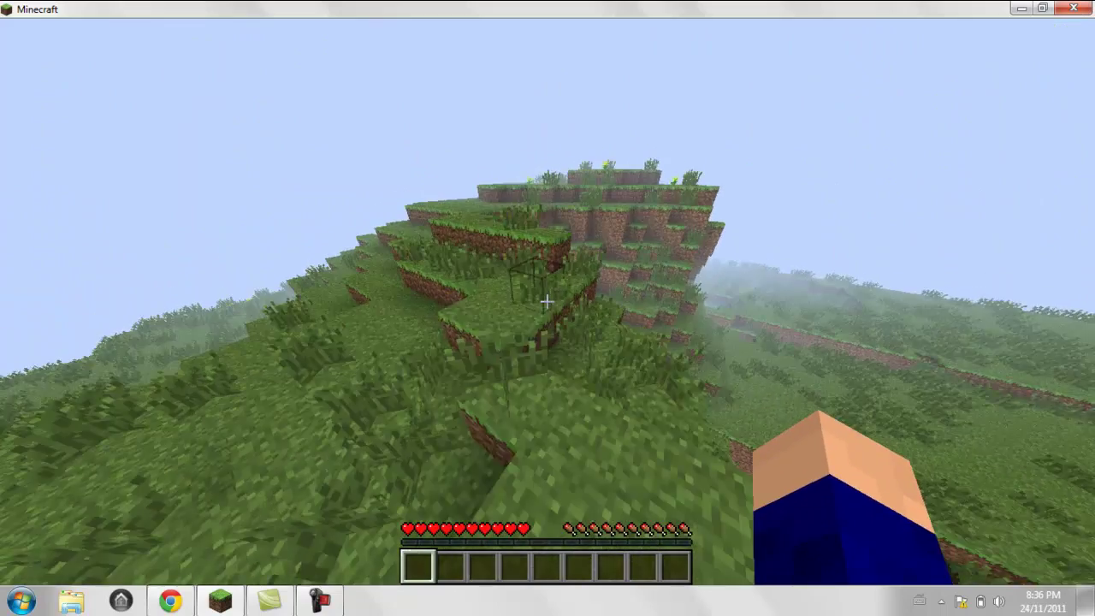
key("w")
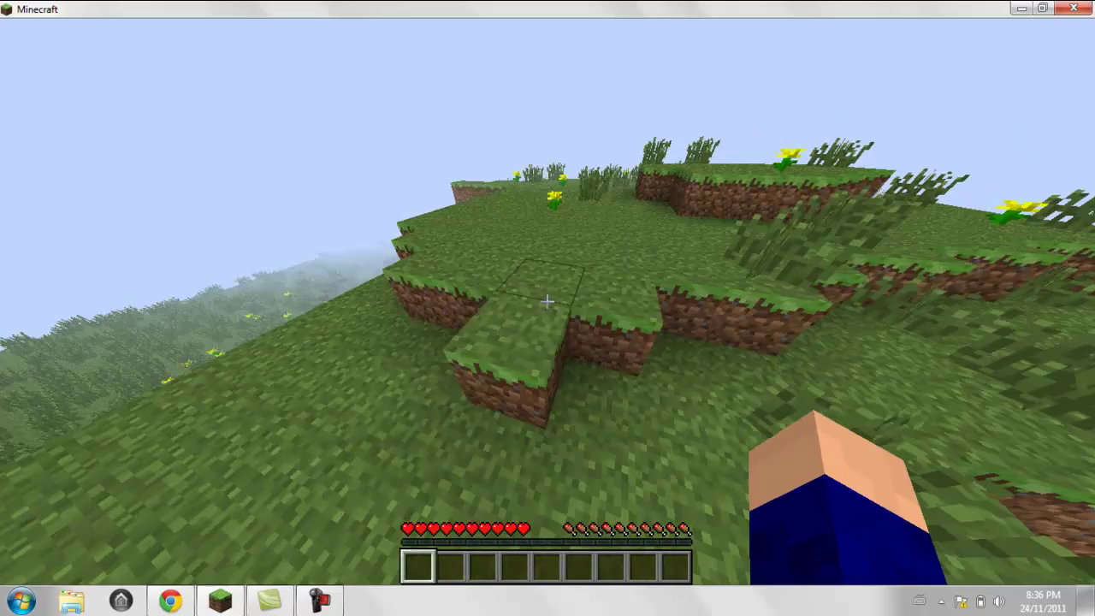
key("w")
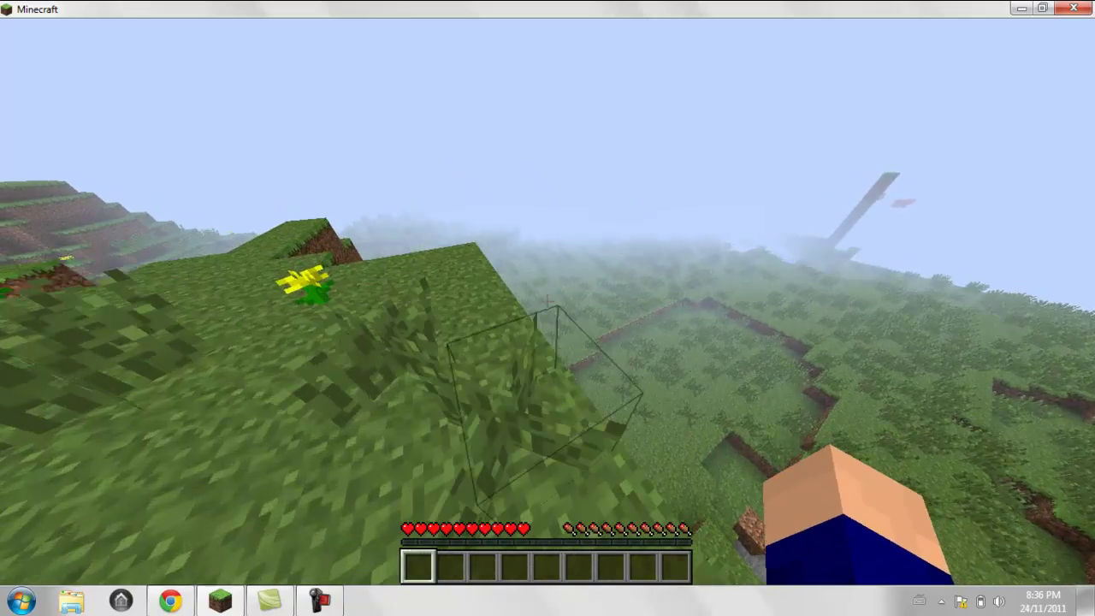
key("w")
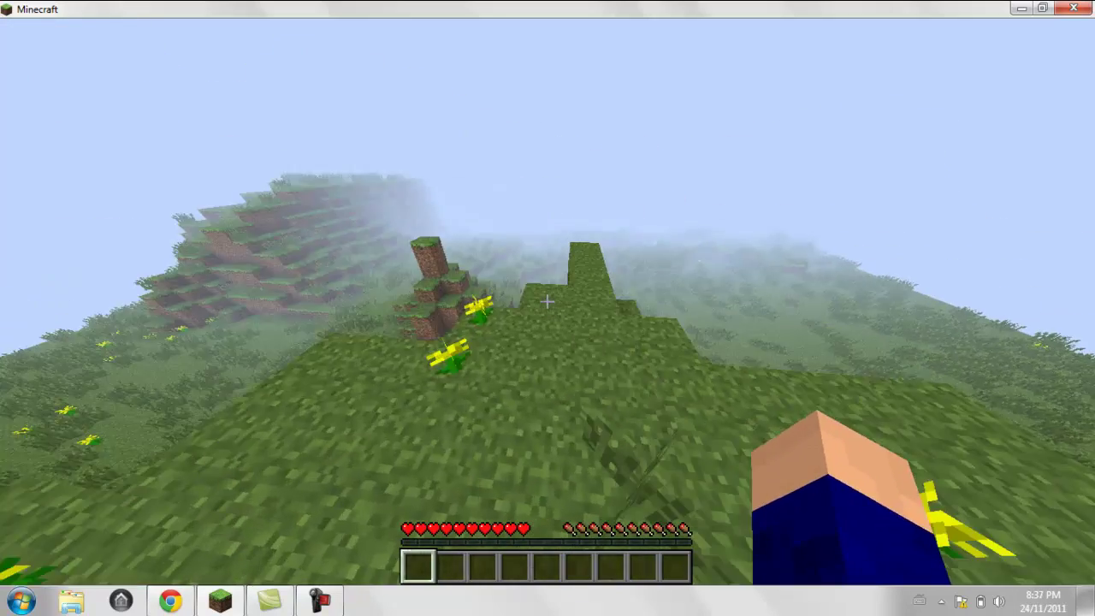
key("w")
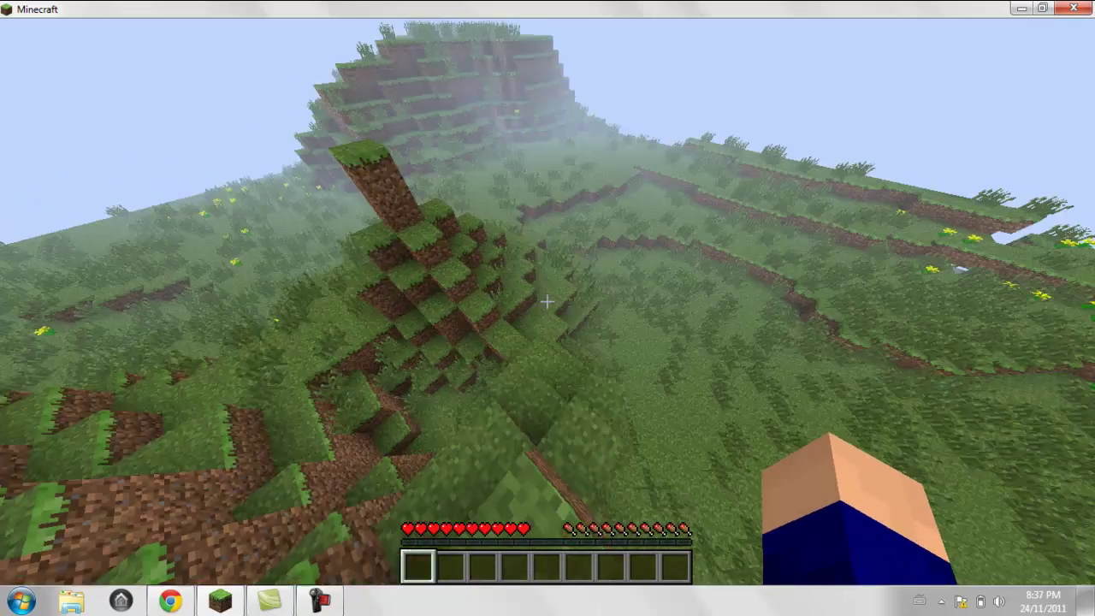
key("w")
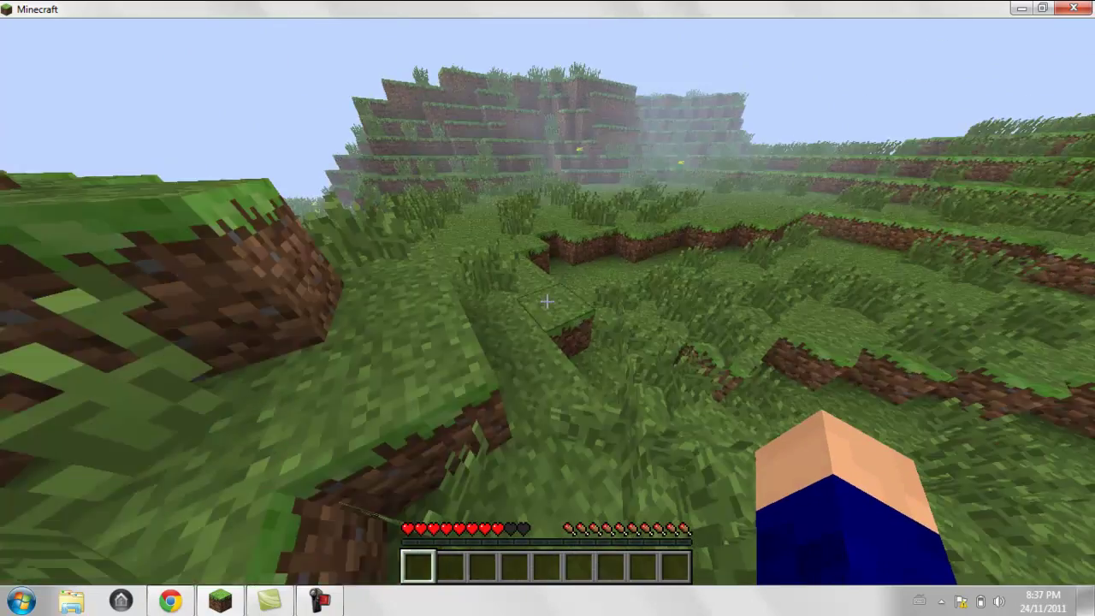
key("w")
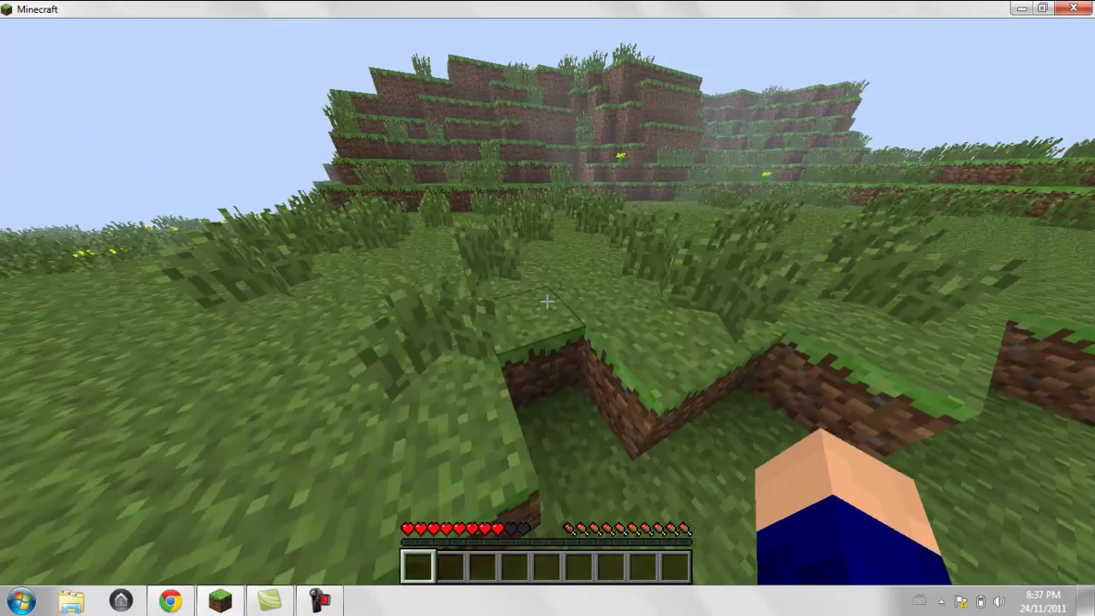
key("w")
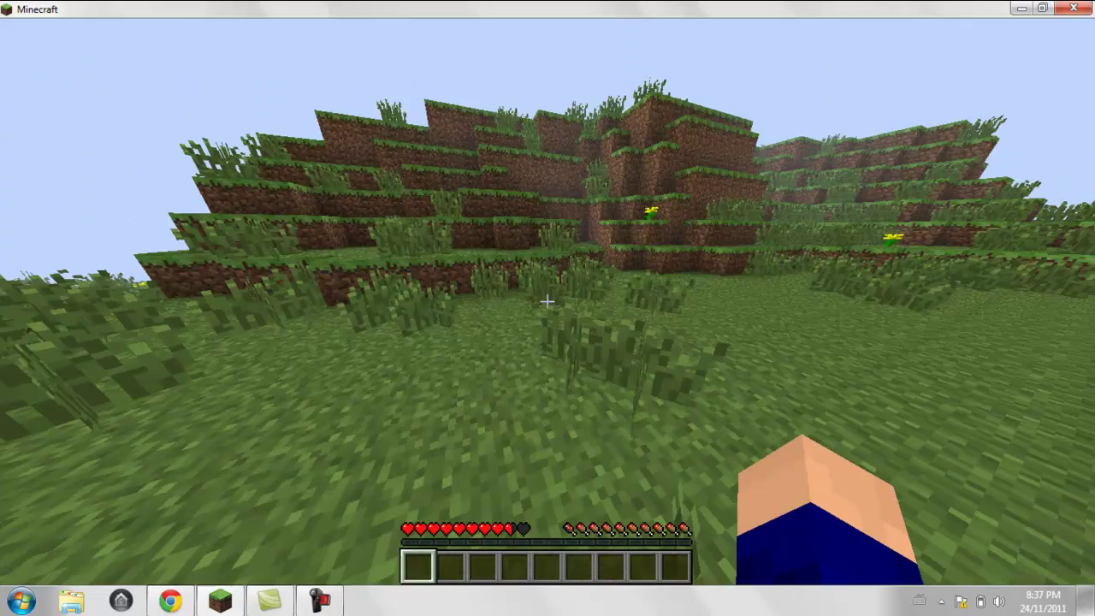
key("w")
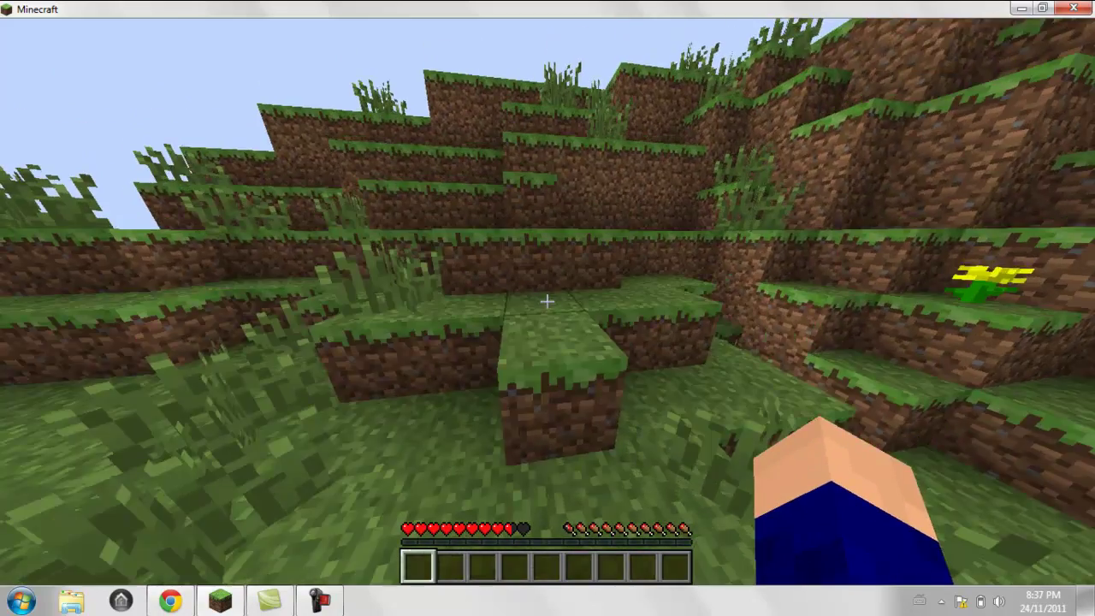
key("w")
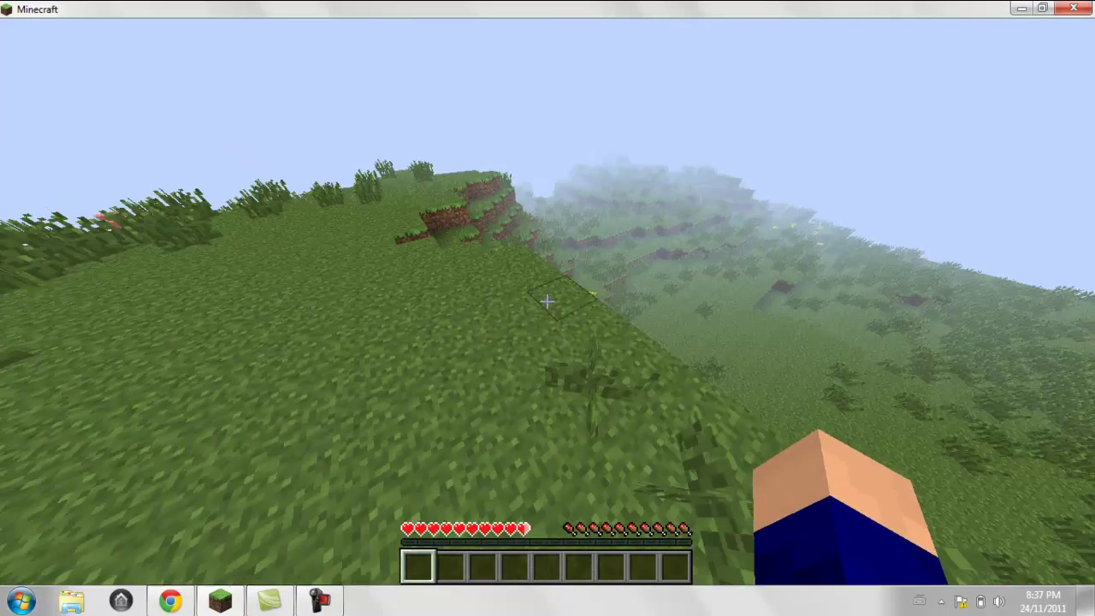
key("w")
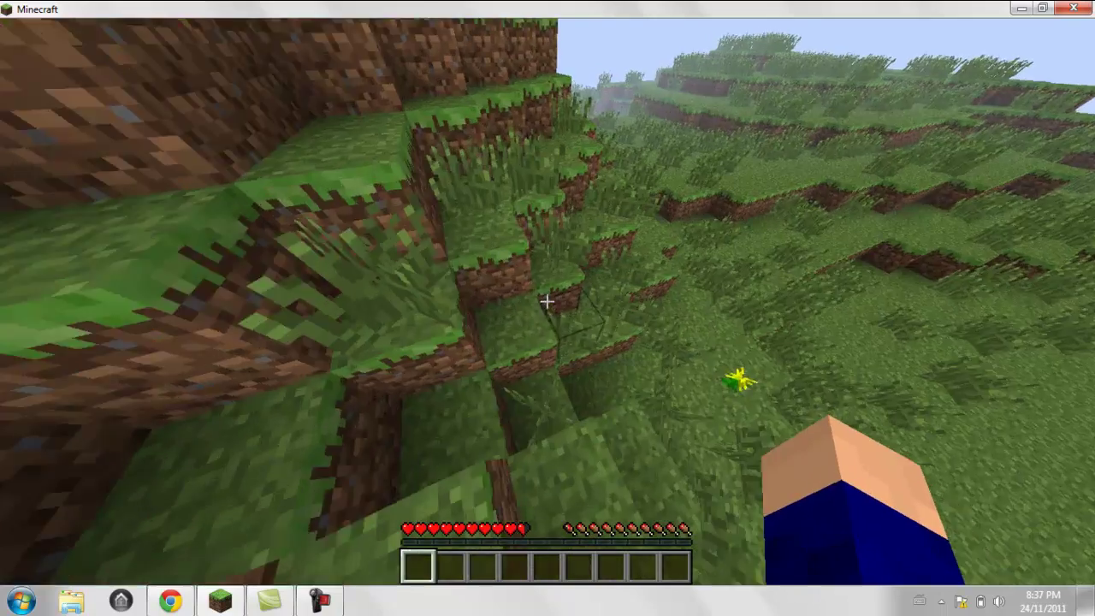
key("w")
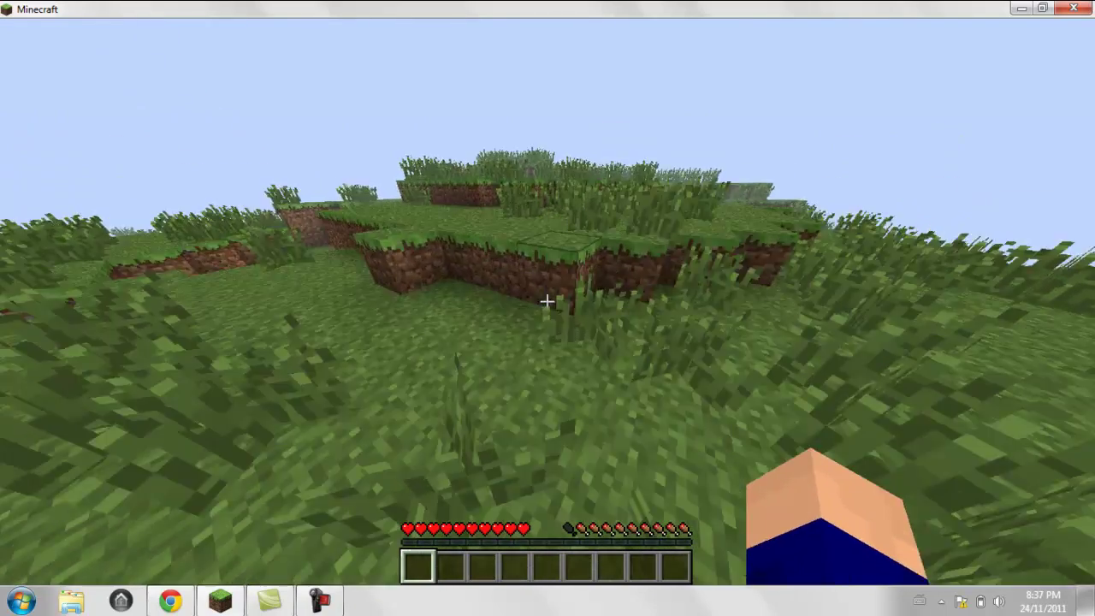
key("w")
key("w")
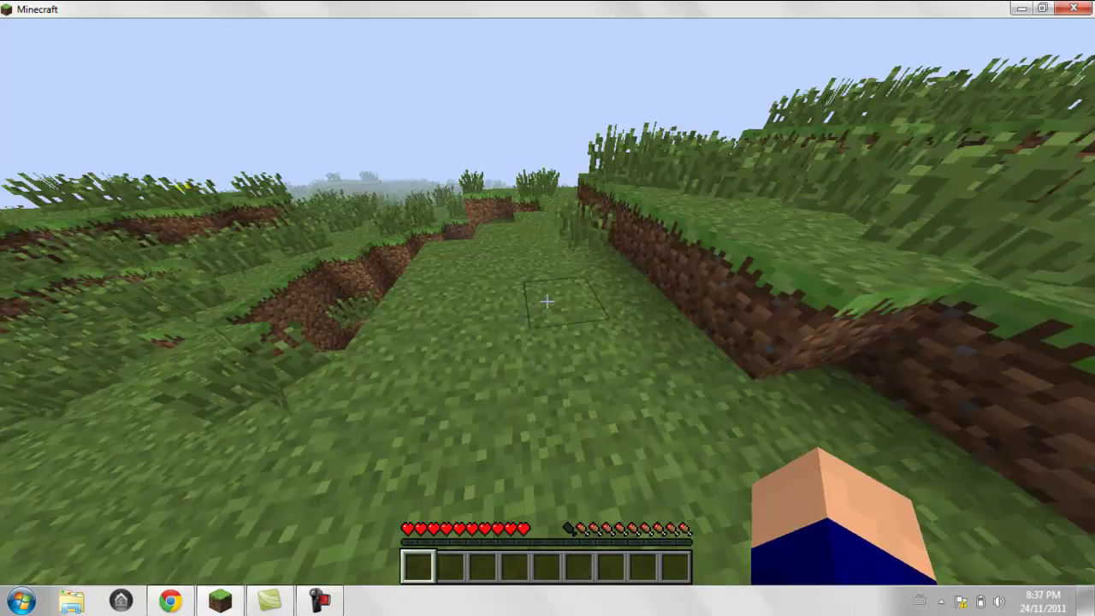
key("w")
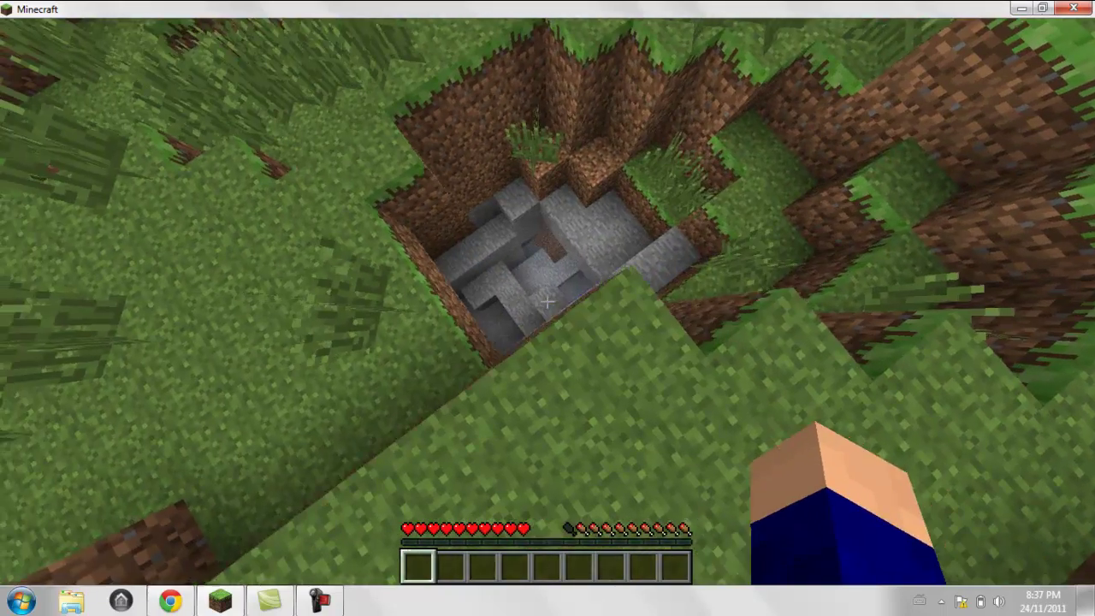
key("w")
key("w")
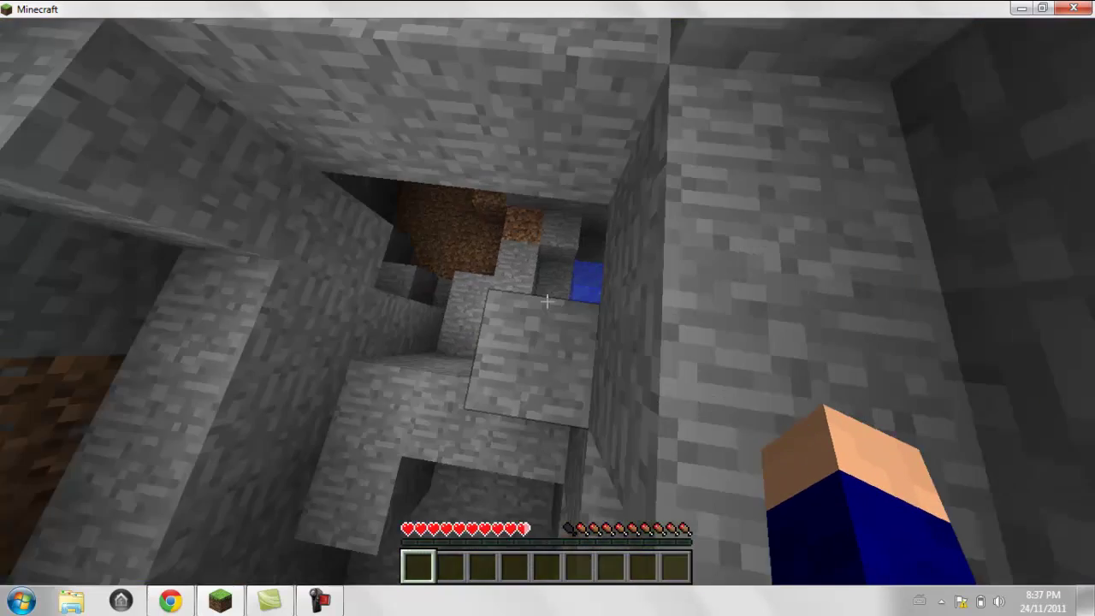
key("w")
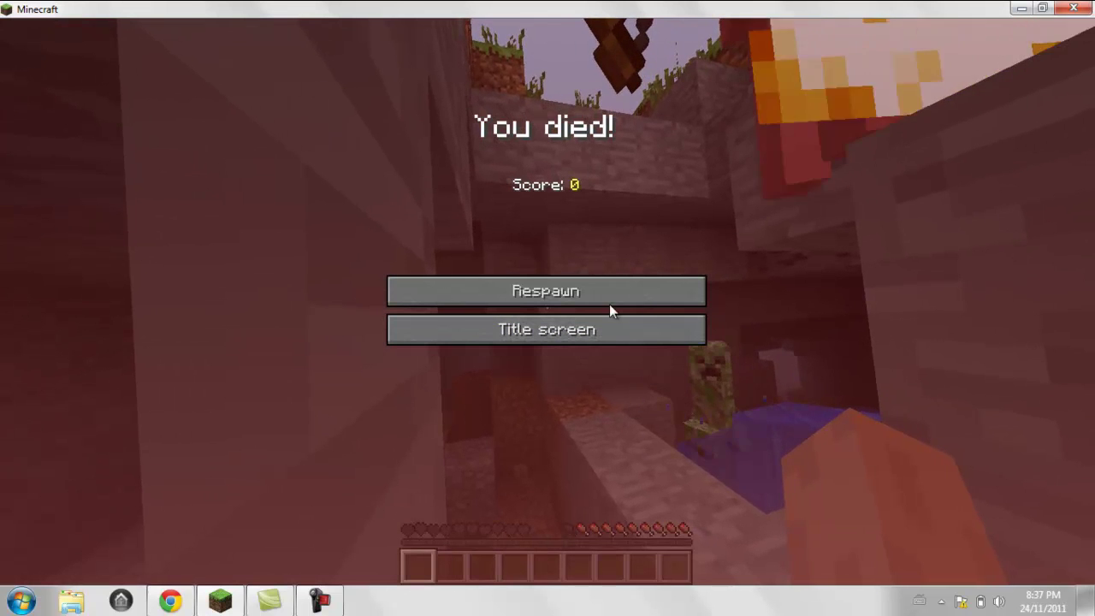
left_click(332, 601)
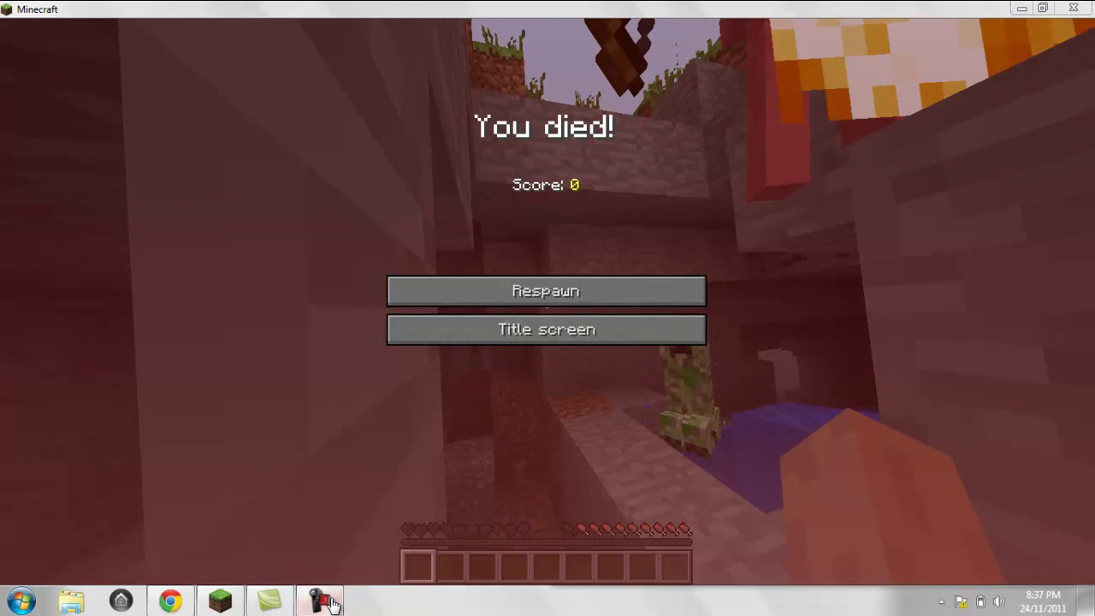